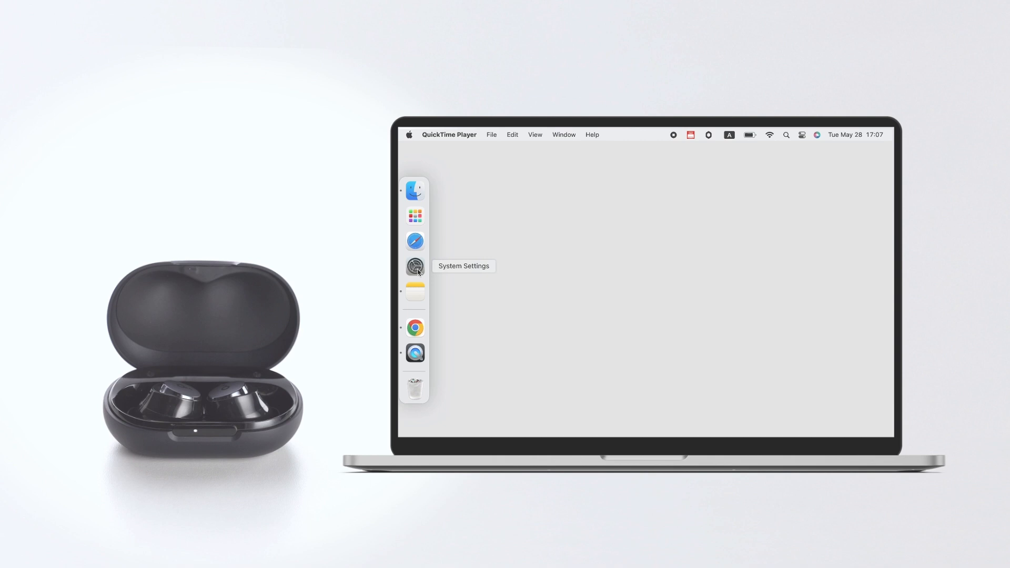
# In Bluetooth settings, forget the Soundcore Liberty Air 2 Pro earbuds
pyautogui.click(419, 271)
pyautogui.click(479, 237)
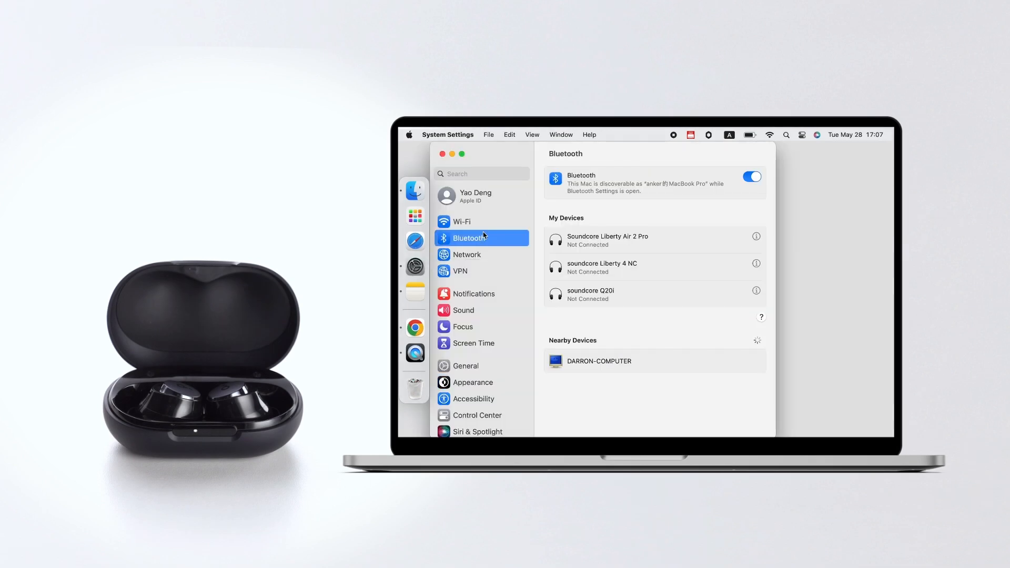
pyautogui.click(756, 235)
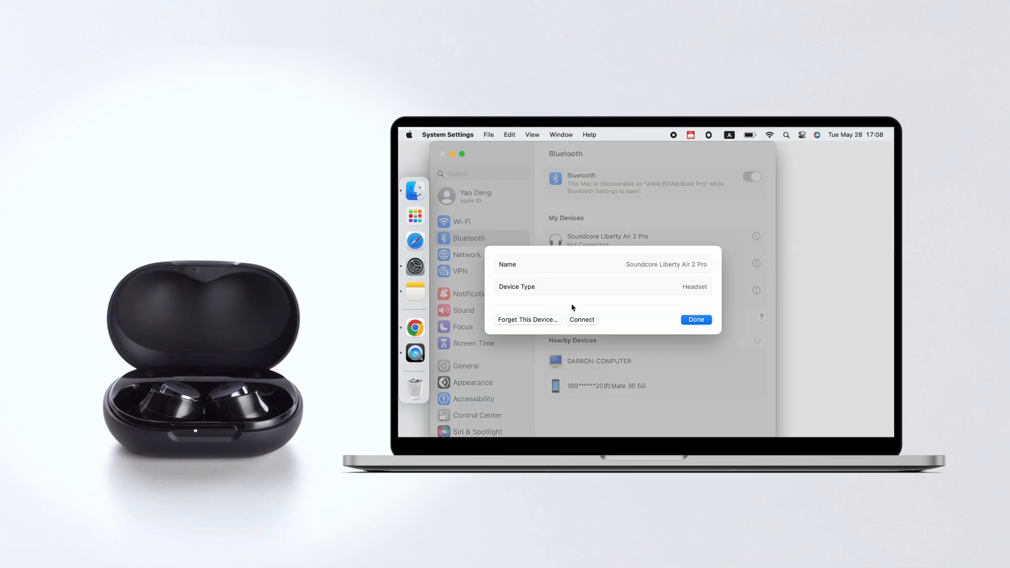
pyautogui.click(540, 320)
pyautogui.click(623, 336)
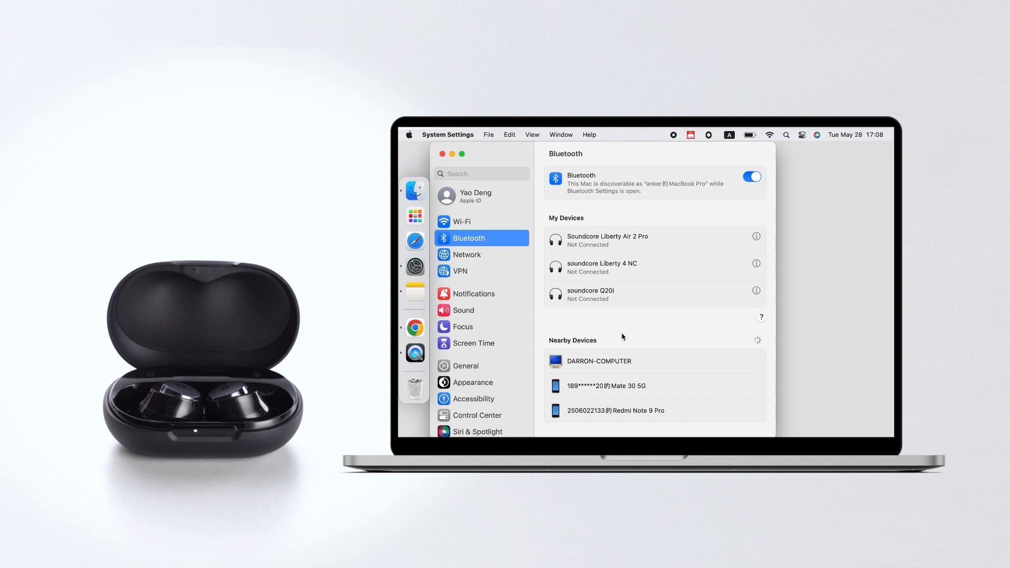
# Forget the soundcore Liberty 4 NC and soundcore Q20i, leaving My Devices empty
pyautogui.click(757, 237)
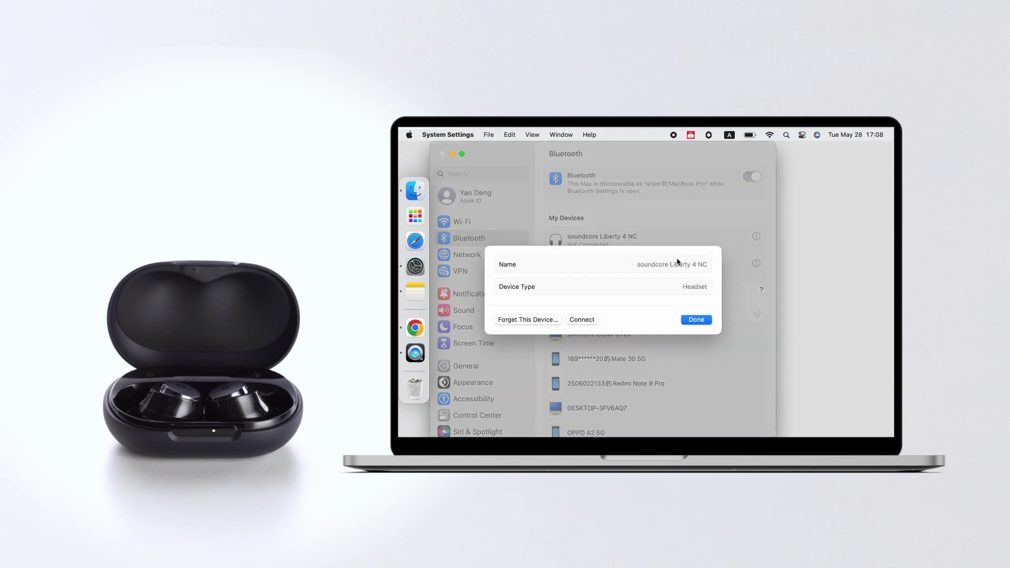
pyautogui.click(543, 321)
pyautogui.click(623, 336)
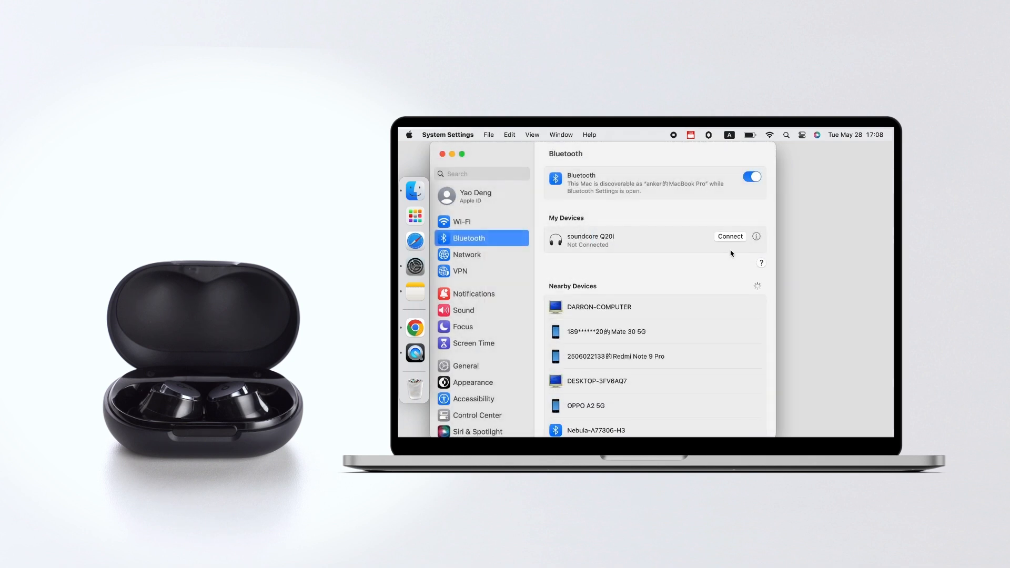
pyautogui.click(757, 237)
pyautogui.click(556, 321)
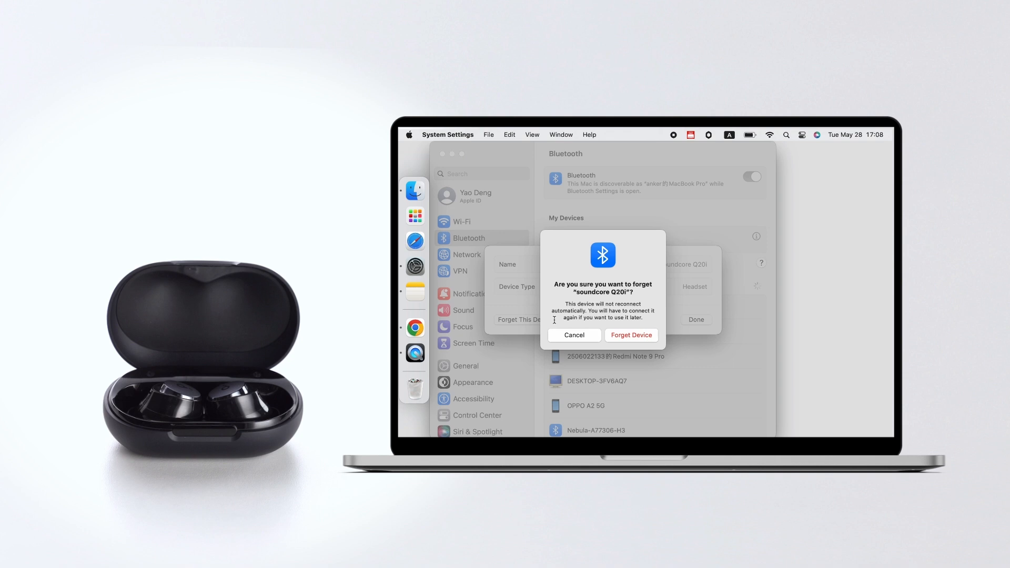
pyautogui.click(627, 337)
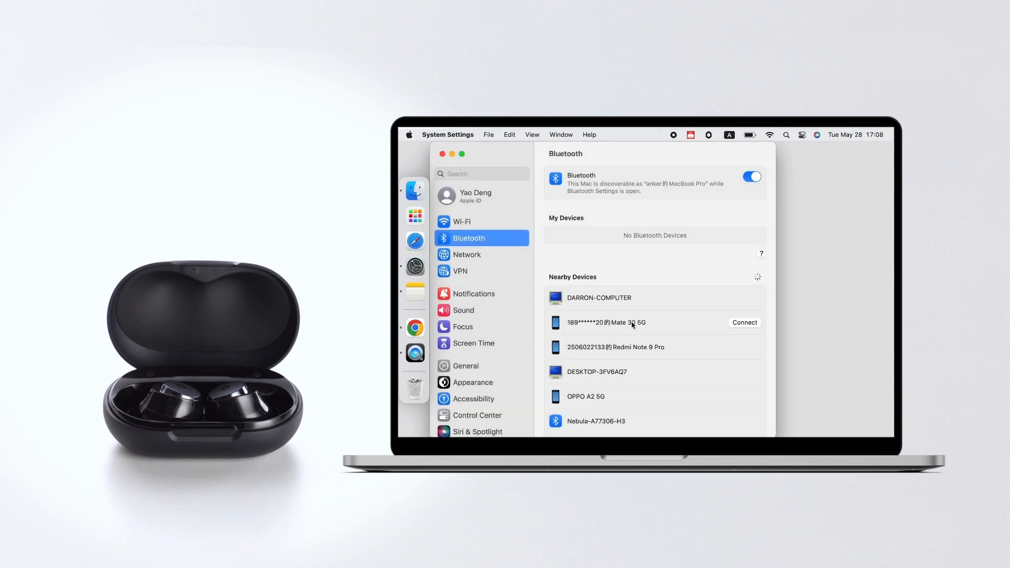